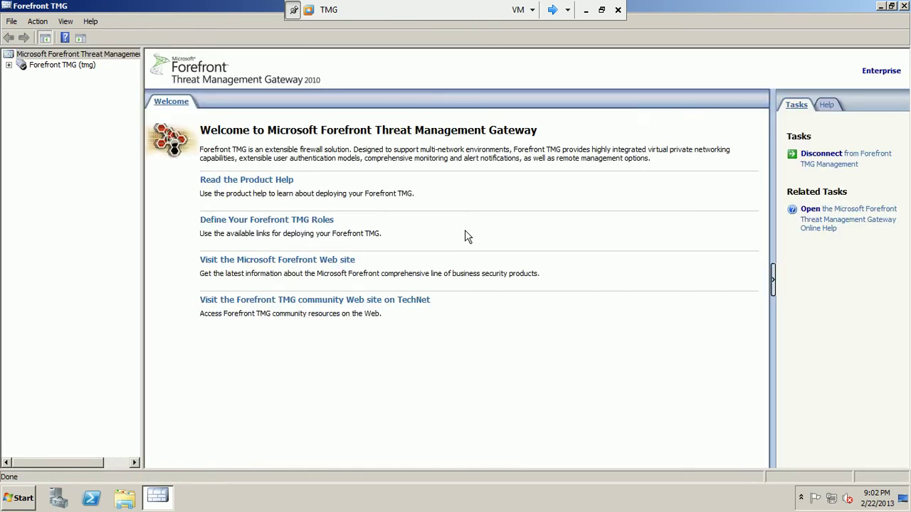
- Open the properties of the Internal network in the Networking node of the Forefront TMG server
{"action": "left_click", "coordinate": [8, 66]}
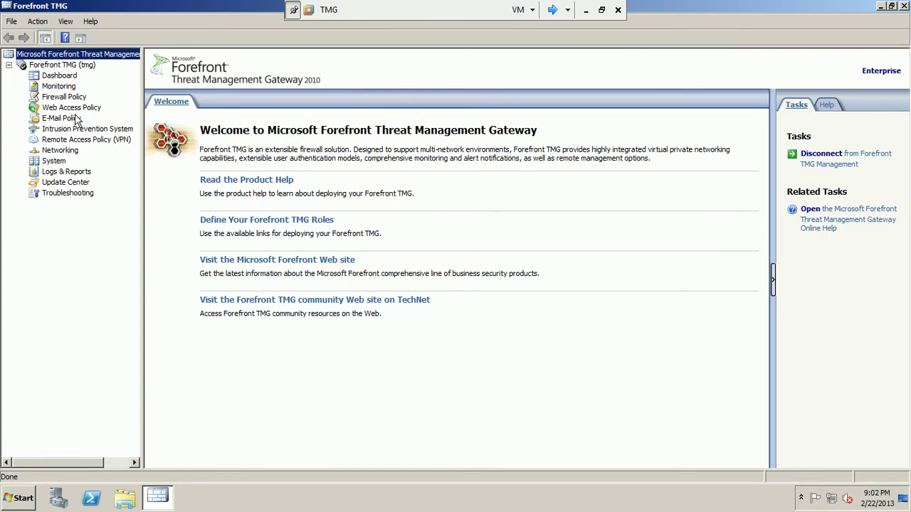
{"action": "left_click", "coordinate": [54, 151]}
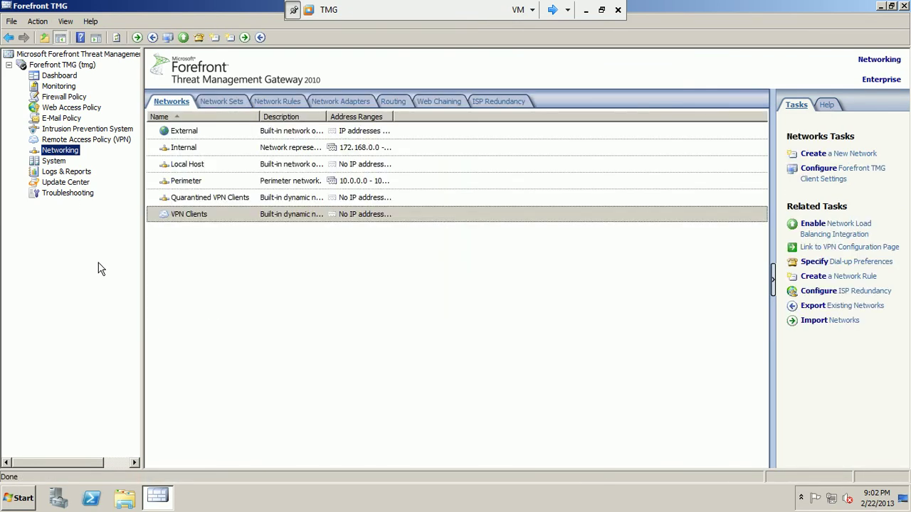
{"action": "left_click", "coordinate": [186, 153]}
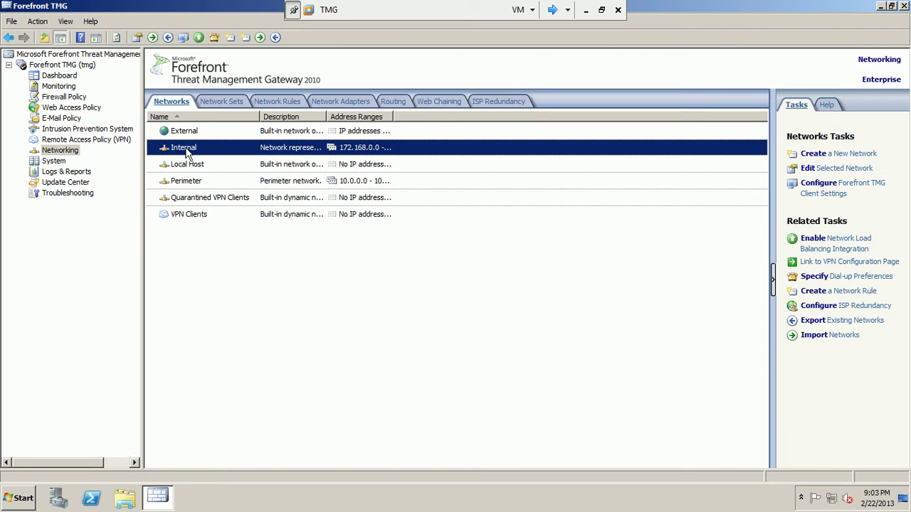
{"action": "right_click", "coordinate": [187, 154]}
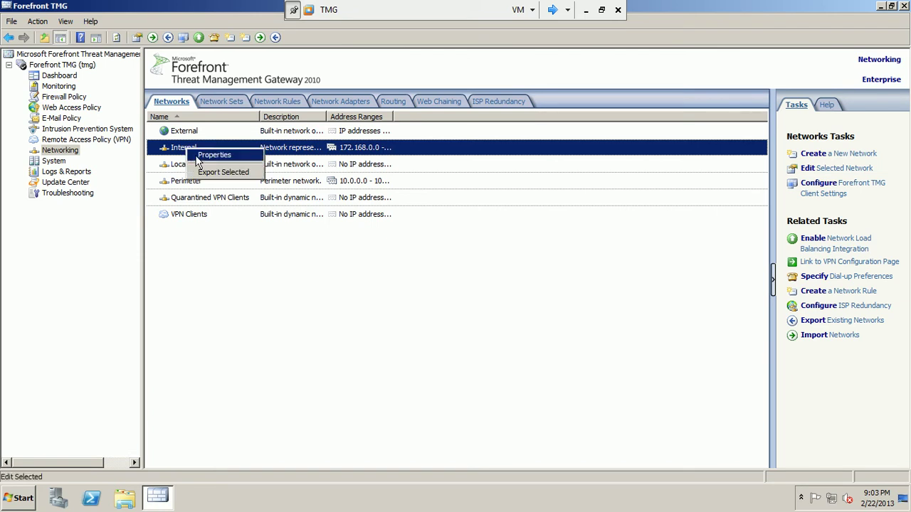
{"action": "left_click", "coordinate": [206, 156]}
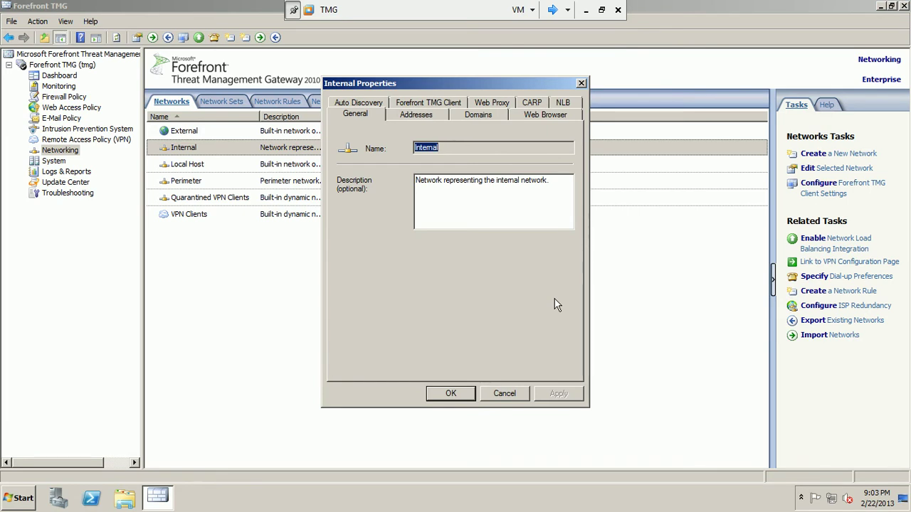
- Set the Forefront TMG name to tmg.test.com for both the TMG Client configuration and the Web proxy server, and apply it
{"action": "left_click", "coordinate": [428, 103]}
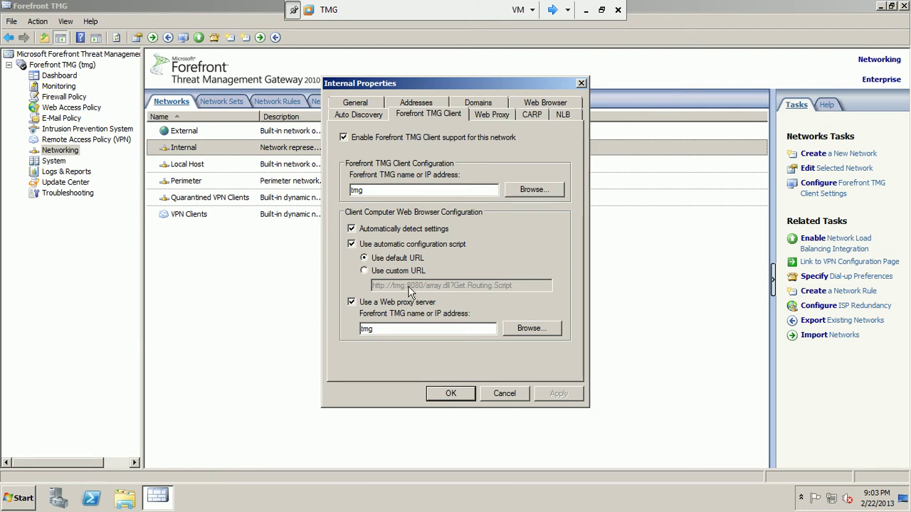
{"action": "left_click", "coordinate": [377, 191]}
{"action": "type", "text": ".test.com"}
{"action": "left_click", "coordinate": [387, 330]}
{"action": "type", "text": ".test.com"}
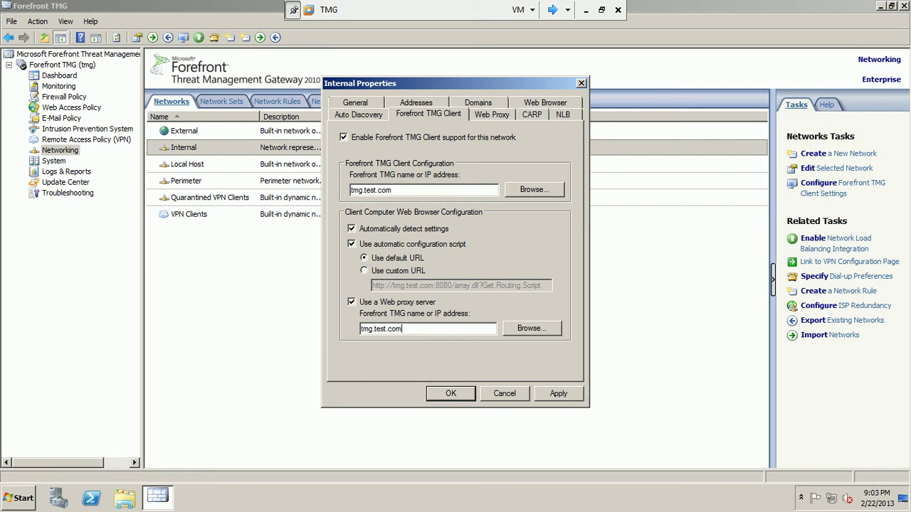
{"action": "left_click", "coordinate": [553, 397]}
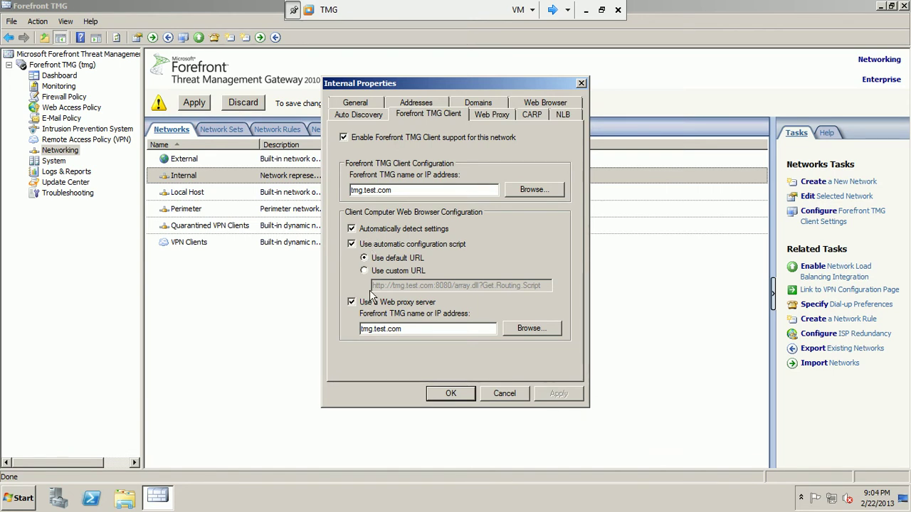
- Close the Internal network properties and save the pending configuration changes with the description "client confi"
{"action": "left_click", "coordinate": [459, 401]}
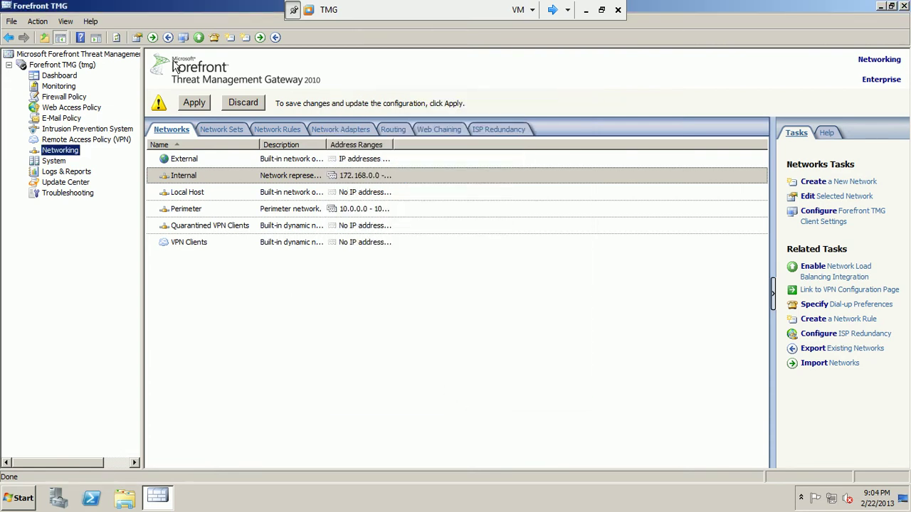
{"action": "left_click", "coordinate": [194, 103]}
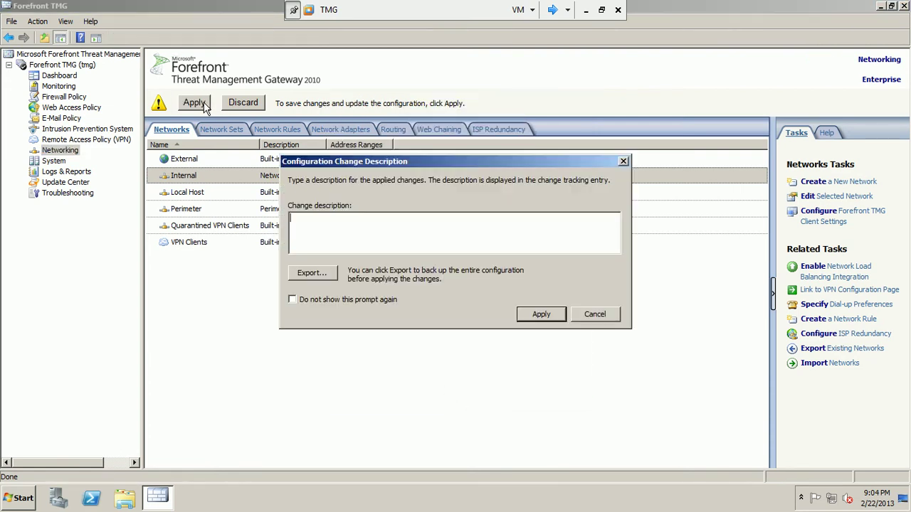
{"action": "type", "text": "client confi"}
{"action": "left_click", "coordinate": [545, 318]}
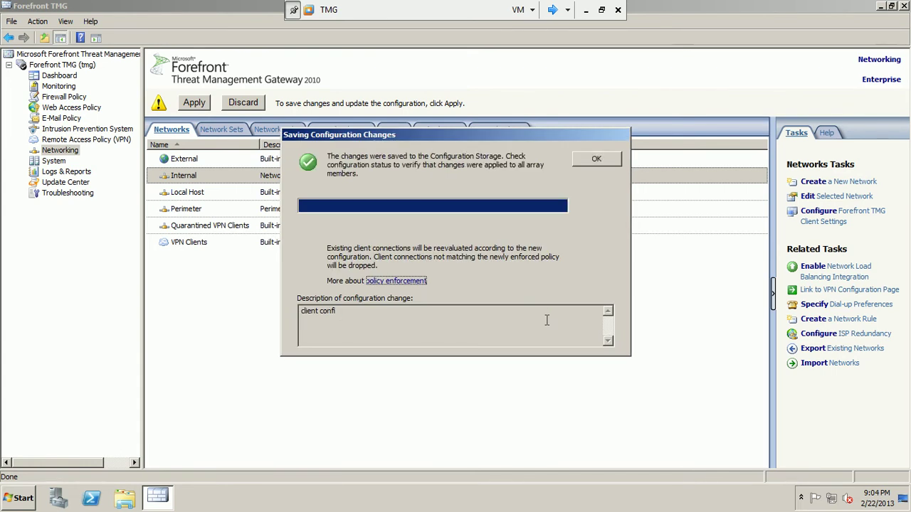
{"action": "left_click", "coordinate": [602, 161]}
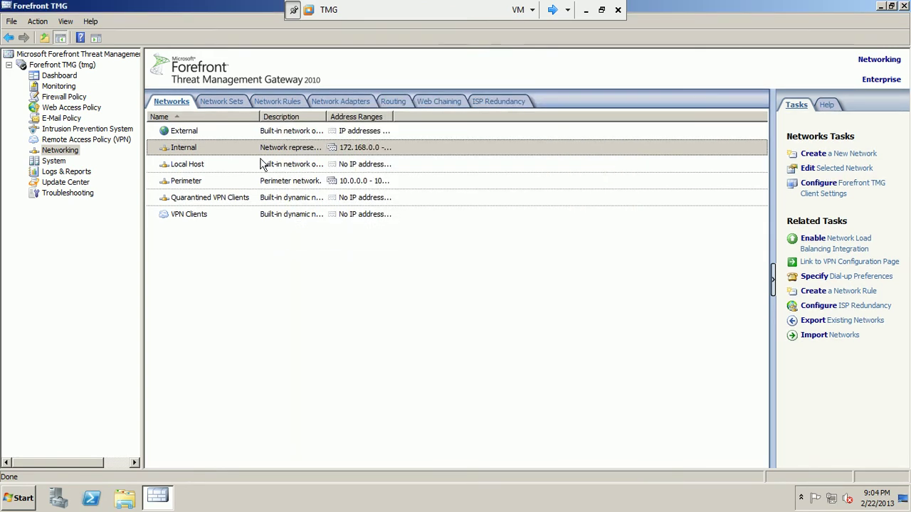
- Add test.com to the domain names belonging to the Internal network and apply the change
{"action": "right_click", "coordinate": [207, 154]}
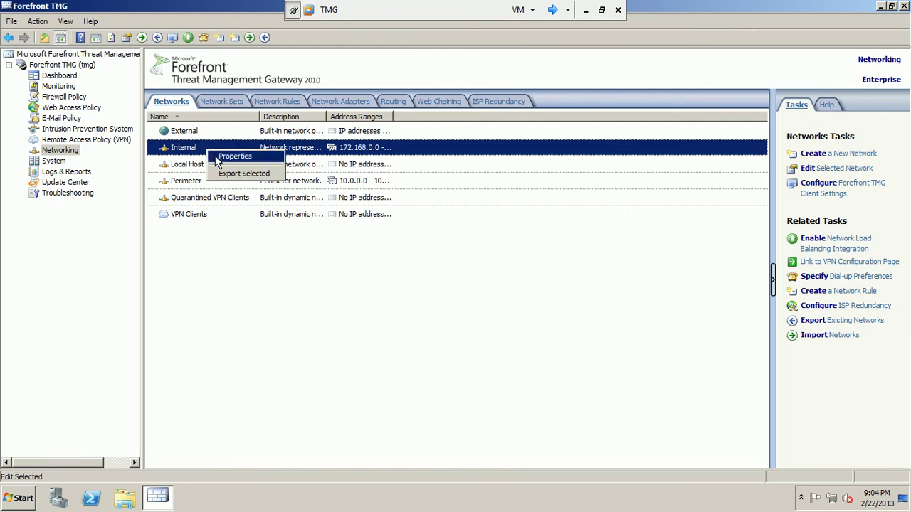
{"action": "left_click", "coordinate": [220, 157]}
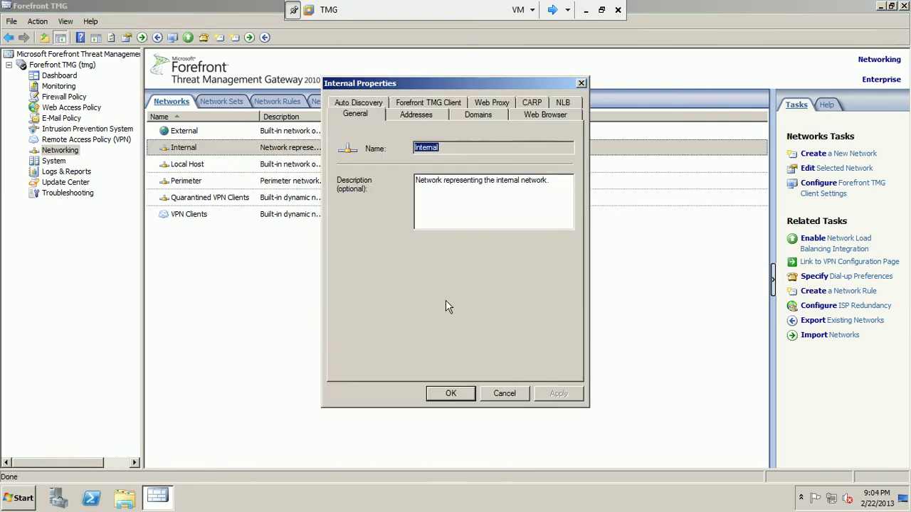
{"action": "left_click", "coordinate": [535, 116]}
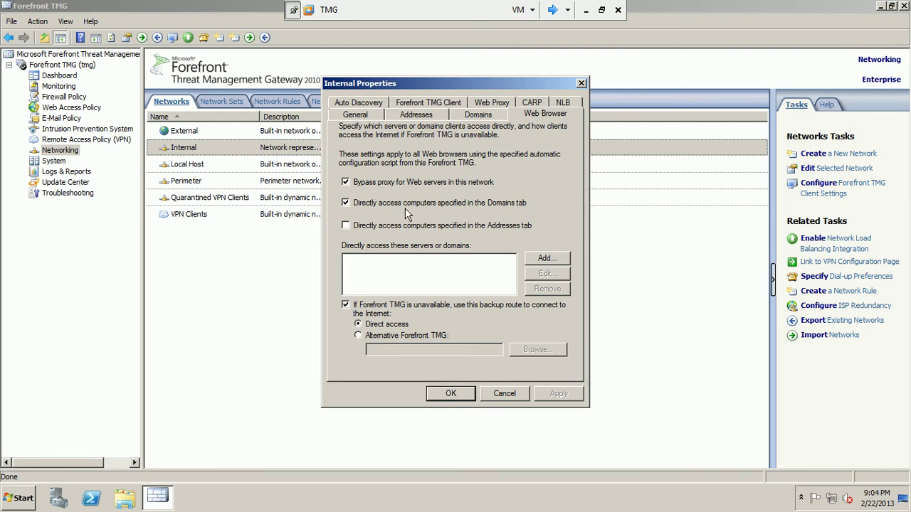
{"action": "left_click", "coordinate": [478, 117]}
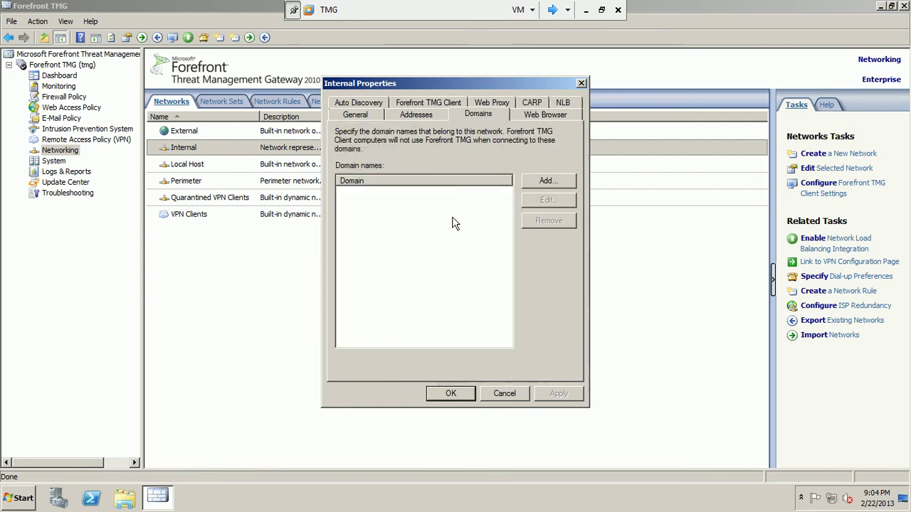
{"action": "left_click", "coordinate": [551, 179]}
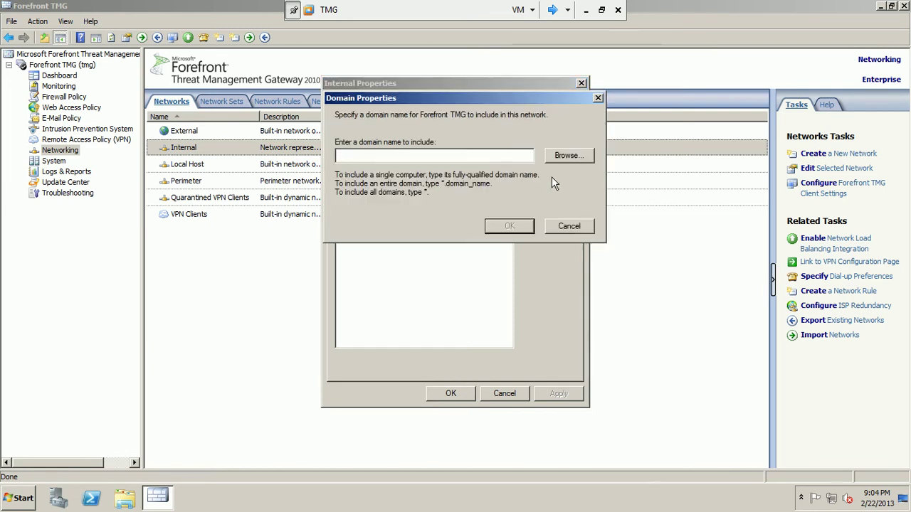
{"action": "type", "text": "test.com"}
{"action": "left_click", "coordinate": [515, 225]}
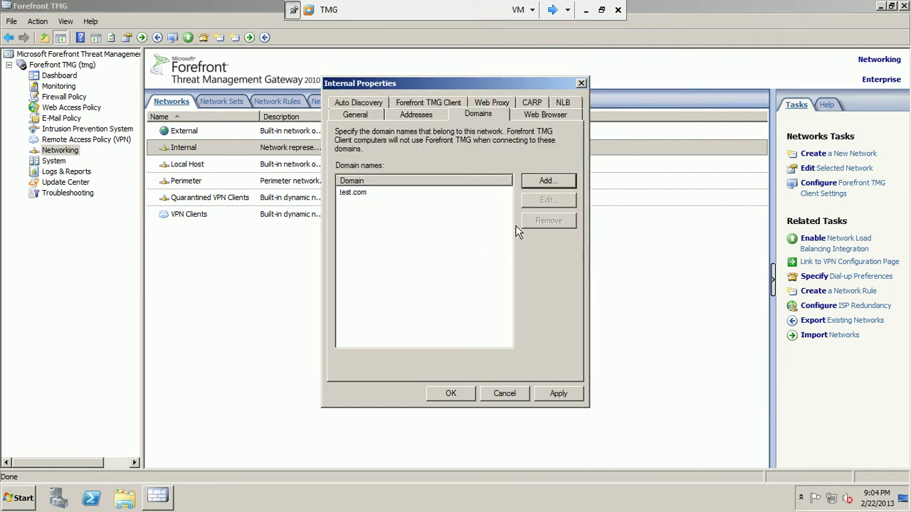
{"action": "left_click", "coordinate": [558, 397]}
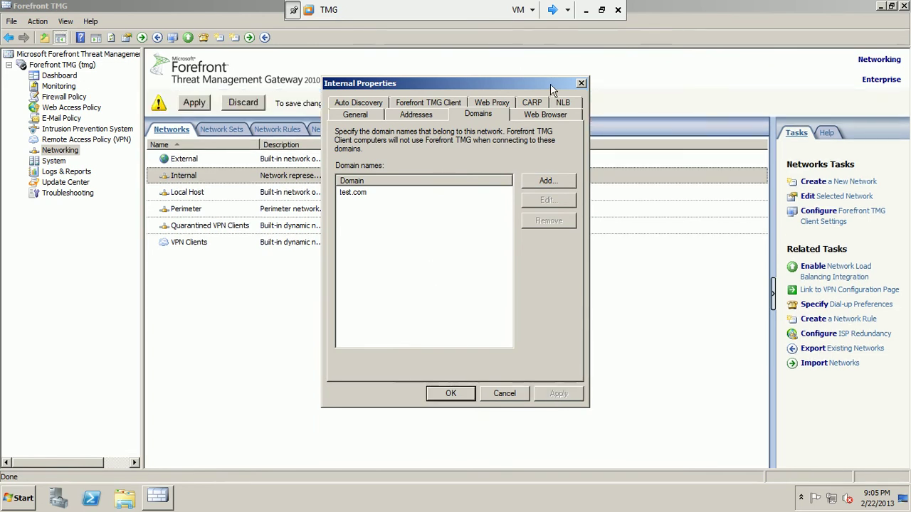
- Let Internal network browsers directly access computers specified in the Addresses tab and the *.test.com domain, and apply the settings
{"action": "left_click", "coordinate": [539, 119]}
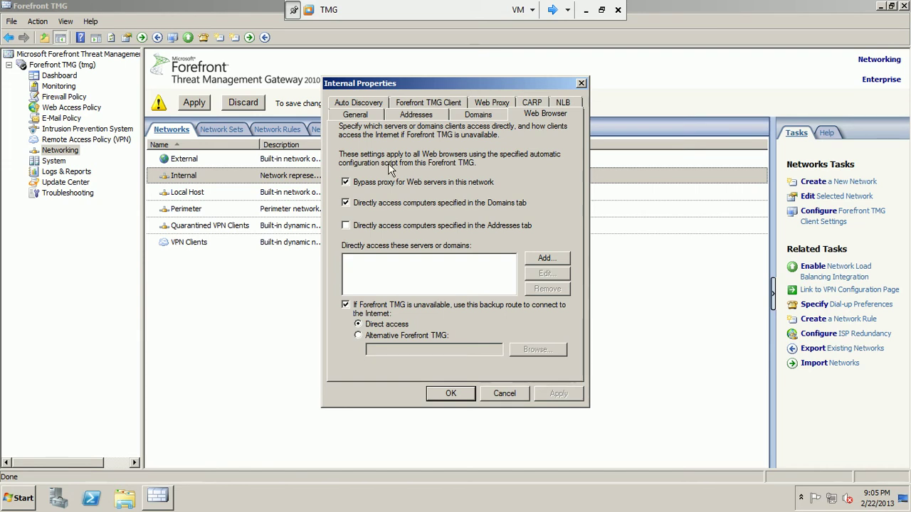
{"action": "left_click", "coordinate": [347, 226]}
{"action": "left_click", "coordinate": [545, 258]}
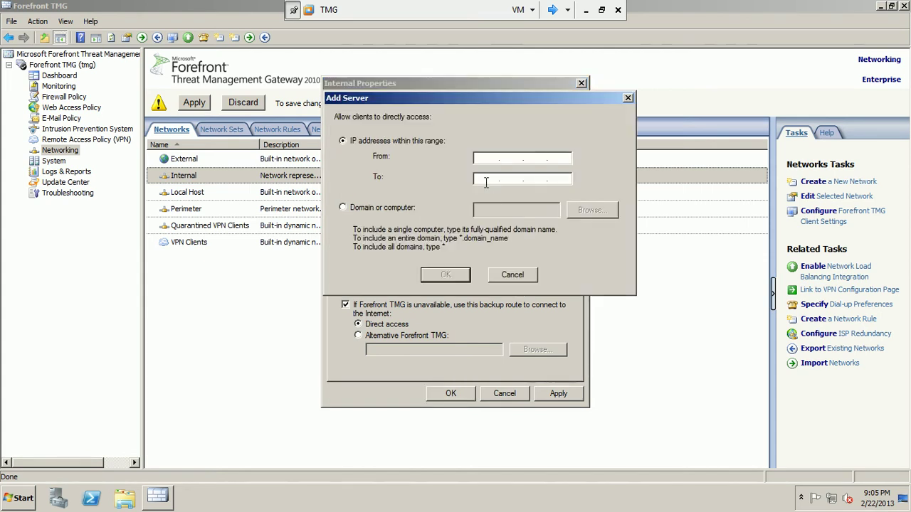
{"action": "left_click", "coordinate": [410, 211]}
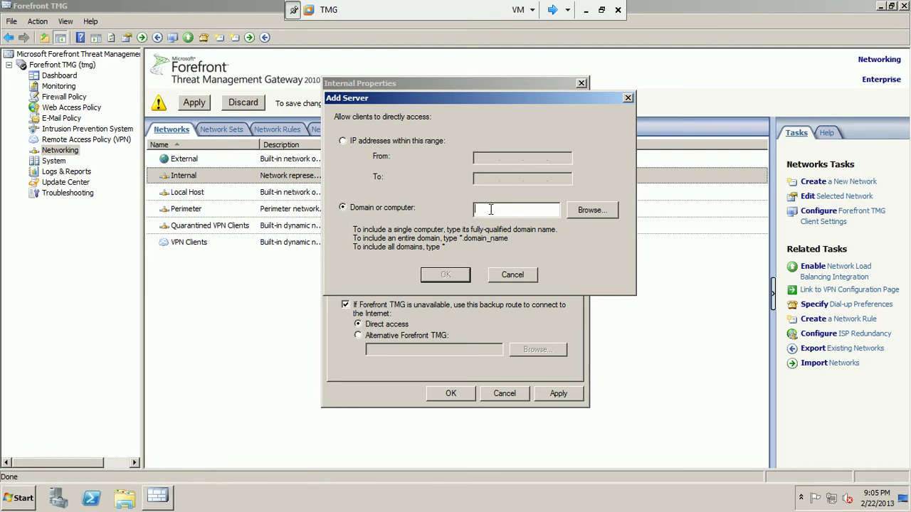
{"action": "type", "text": "*.test.com"}
{"action": "left_click", "coordinate": [454, 275]}
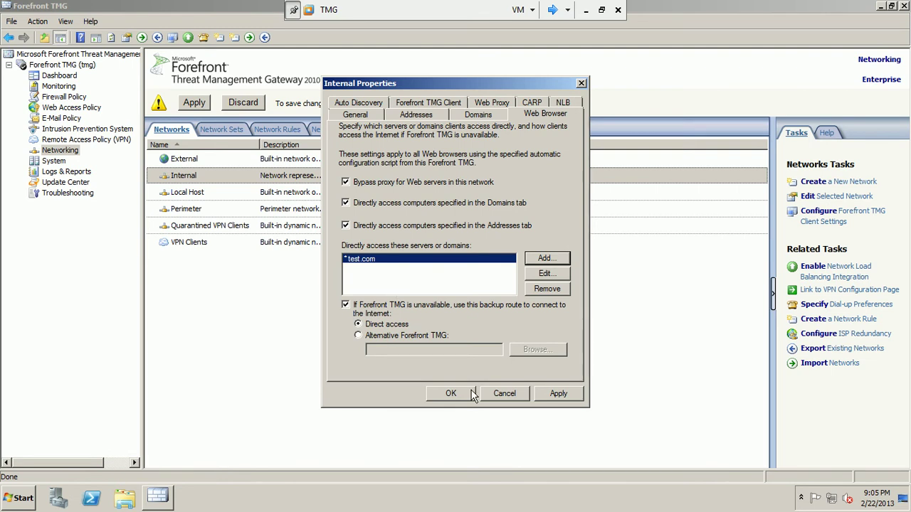
{"action": "left_click", "coordinate": [558, 396]}
{"action": "left_click", "coordinate": [558, 396]}
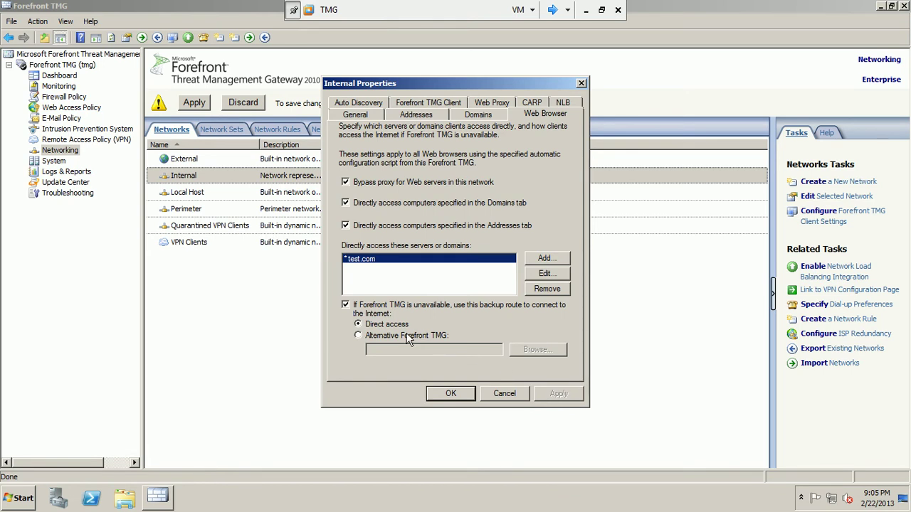
{"action": "left_click", "coordinate": [535, 258]}
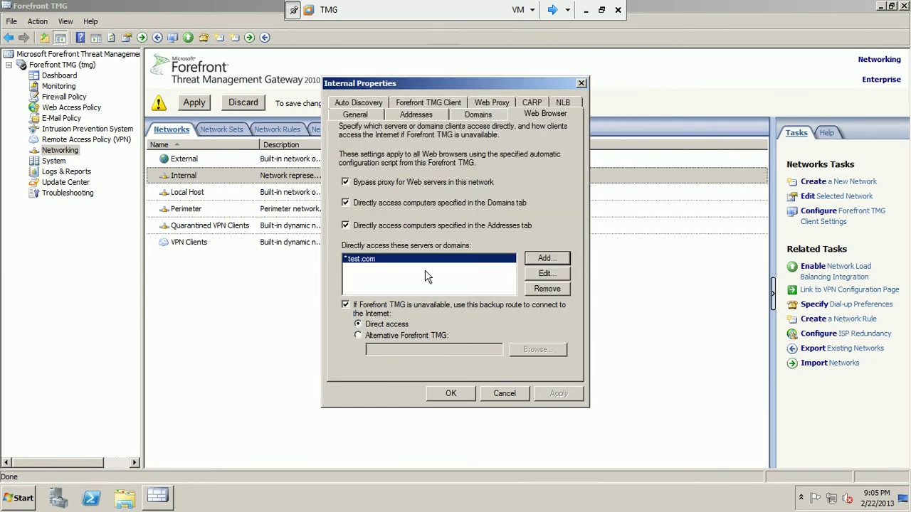
- Save the pending Internal network changes with the description "web browser" and minimize the TMG virtual machine window
{"action": "left_click", "coordinate": [455, 394]}
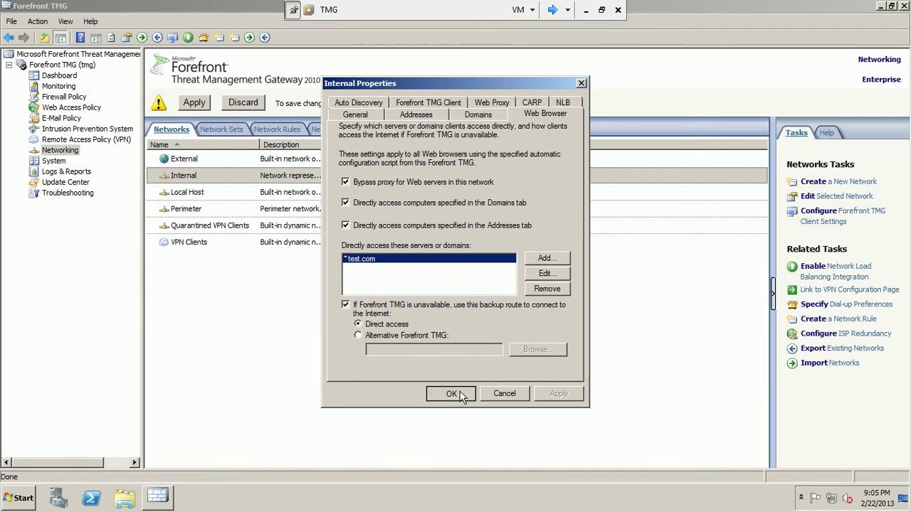
{"action": "left_click", "coordinate": [197, 105]}
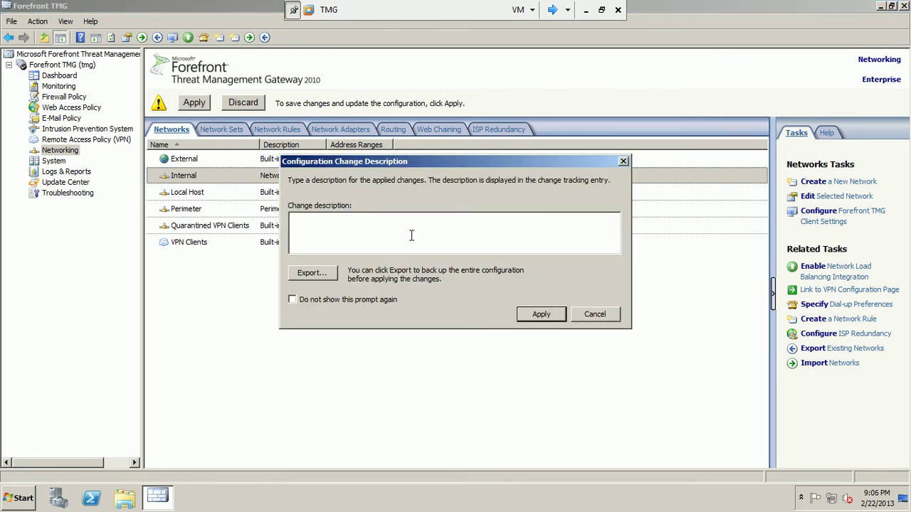
{"action": "type", "text": "web browser"}
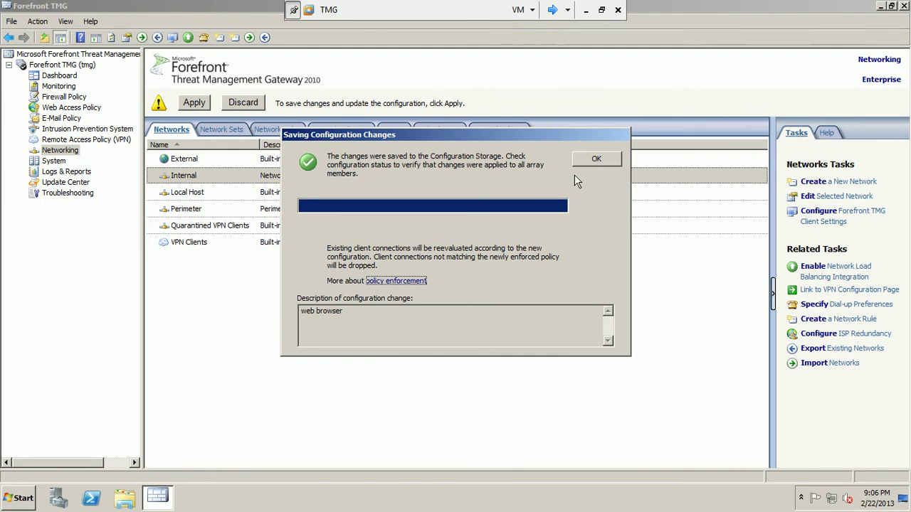
{"action": "left_click", "coordinate": [590, 161]}
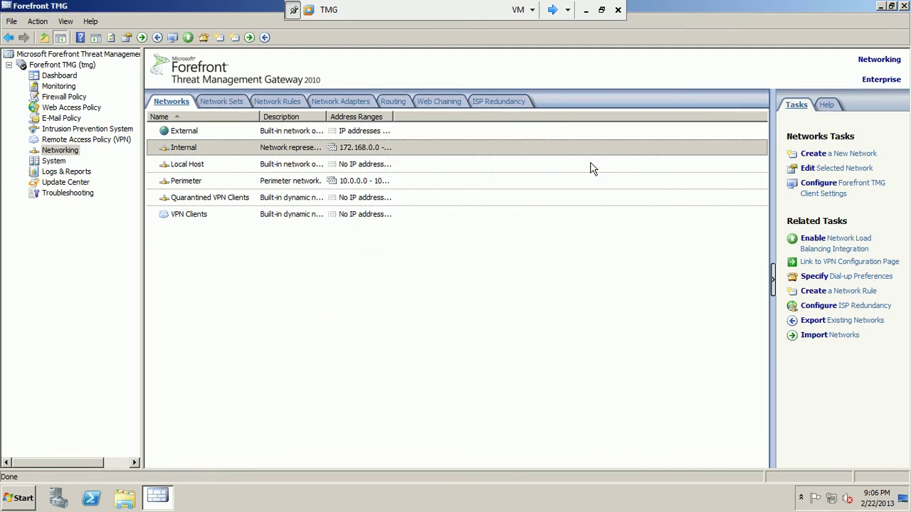
{"action": "left_click", "coordinate": [585, 10]}
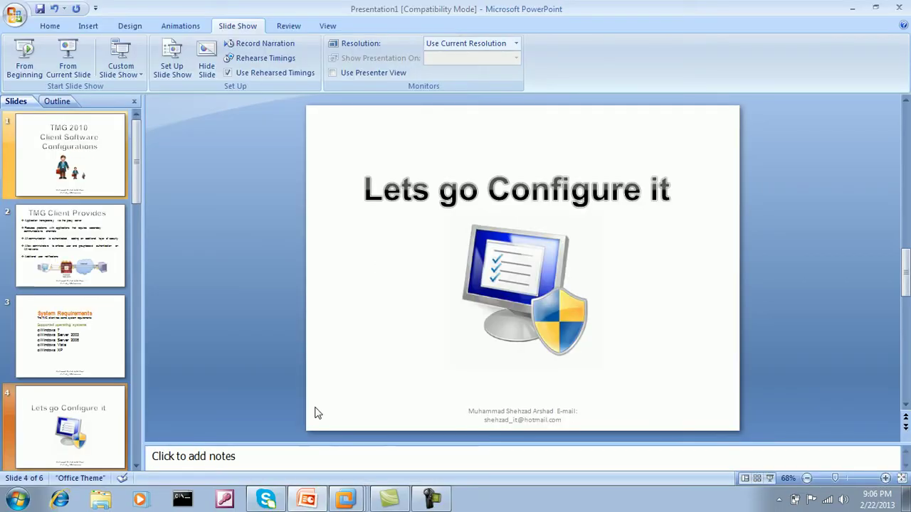